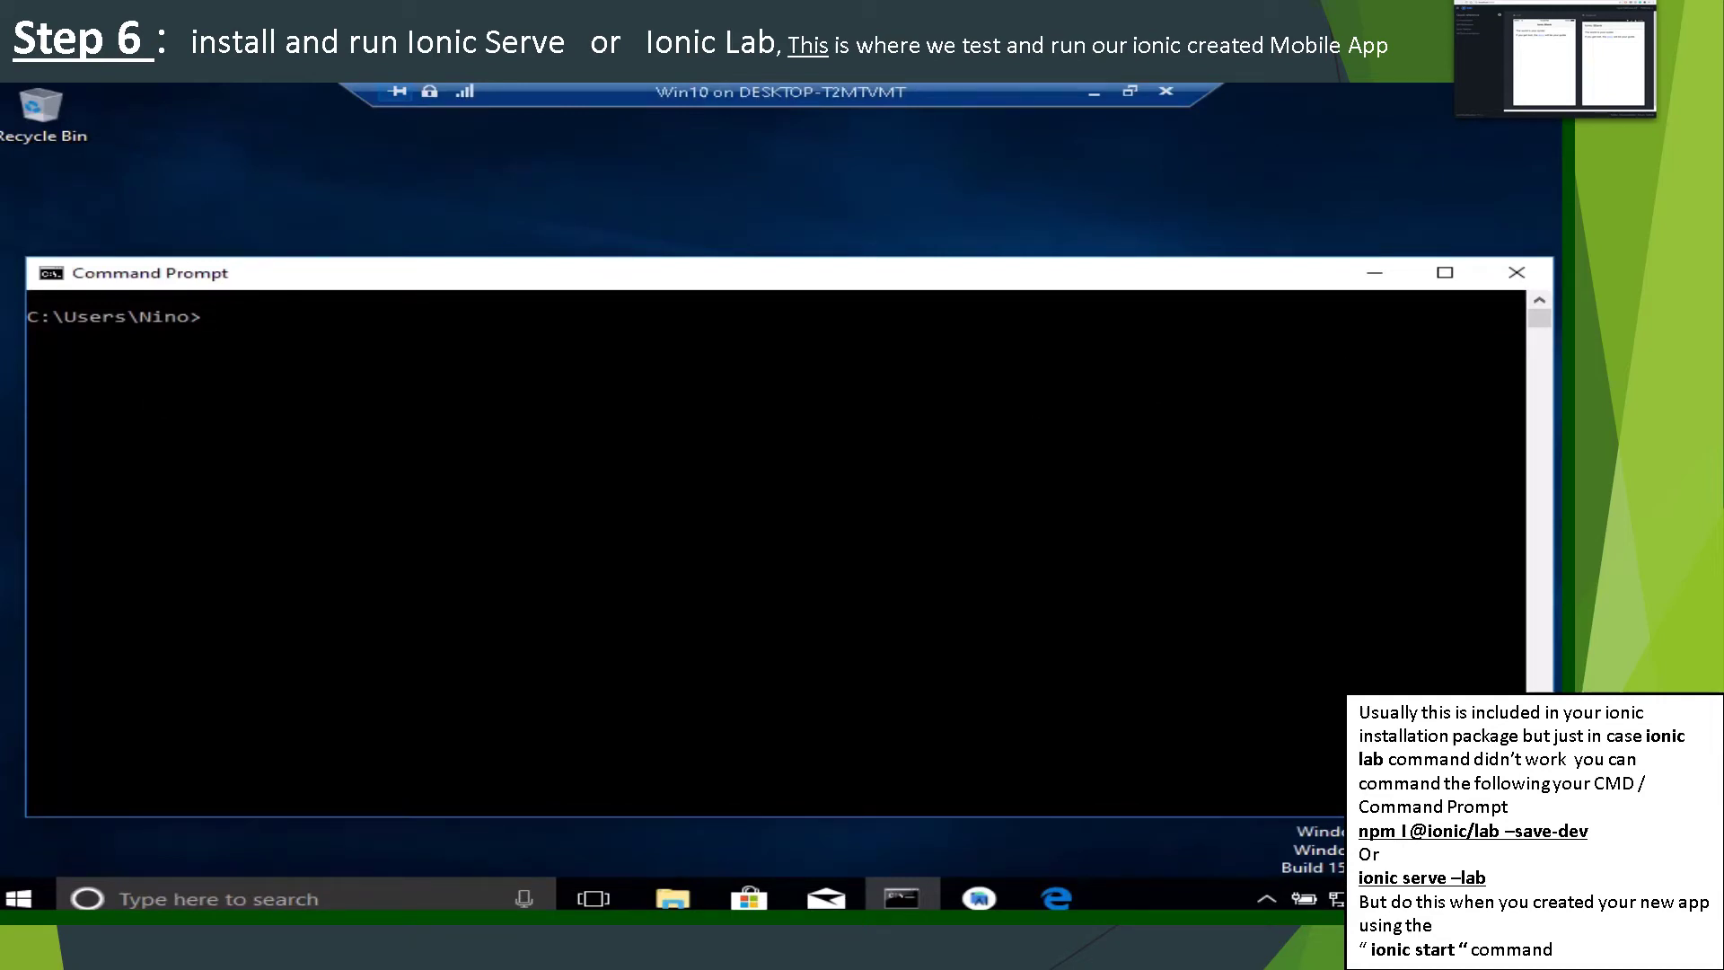
Focus the Command Prompt window at the C:\Users home directory prompt.
left_click(219, 344)
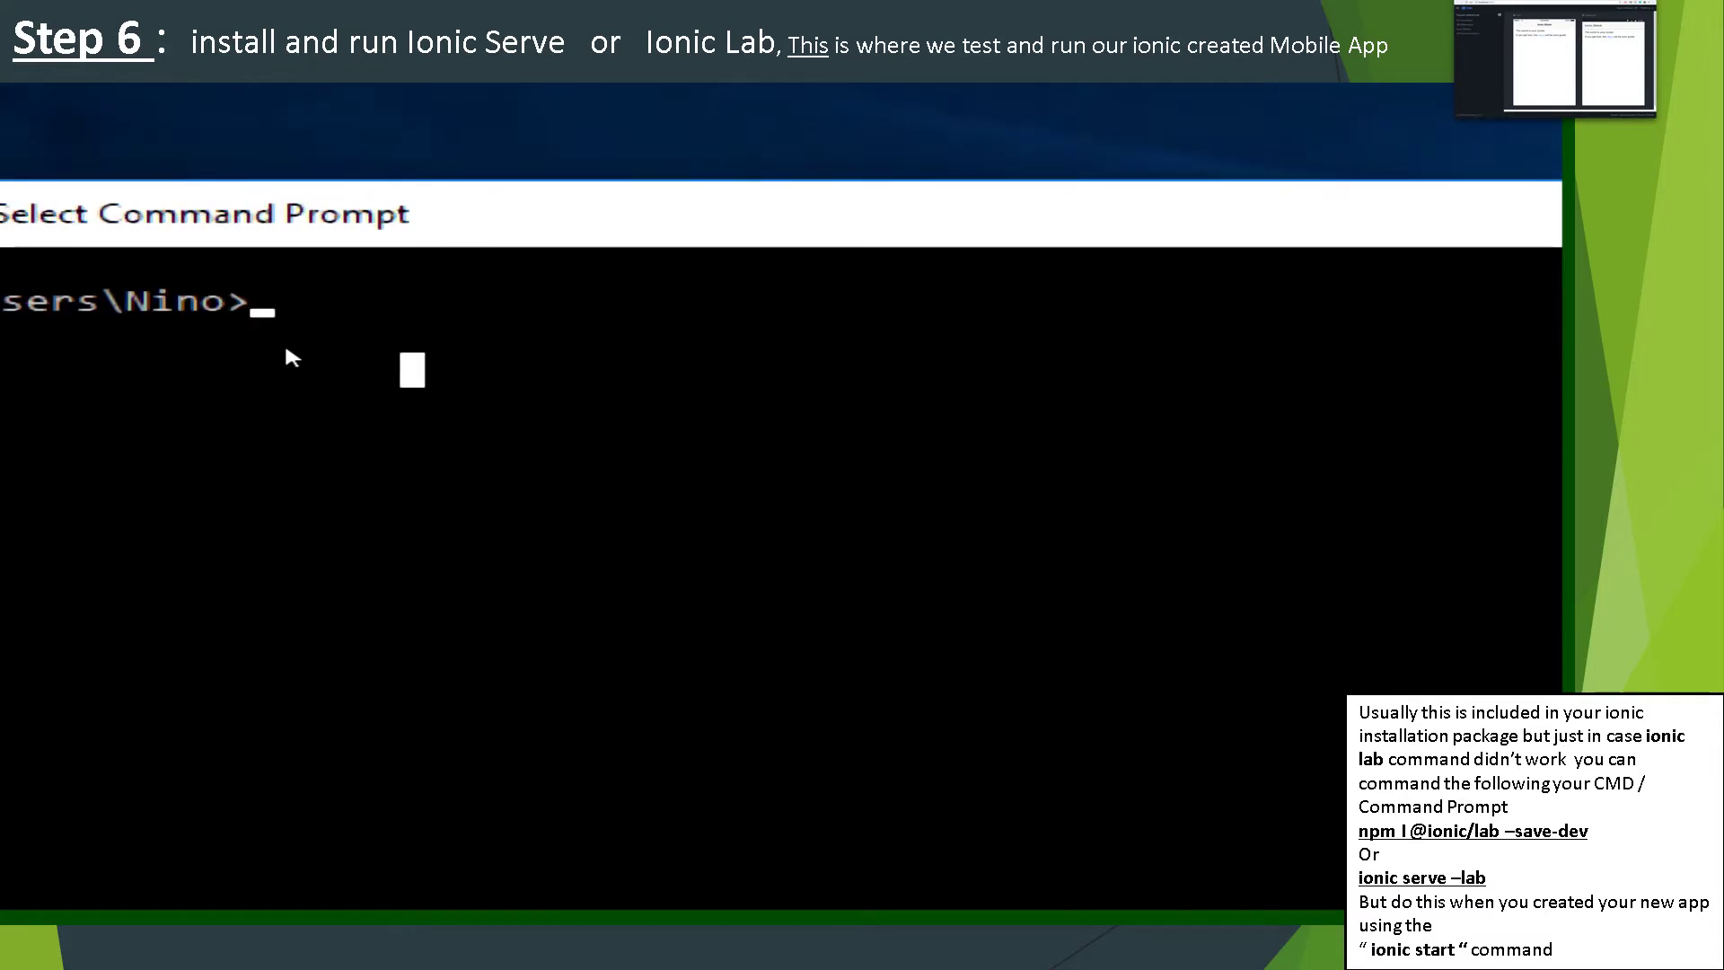
type("n")
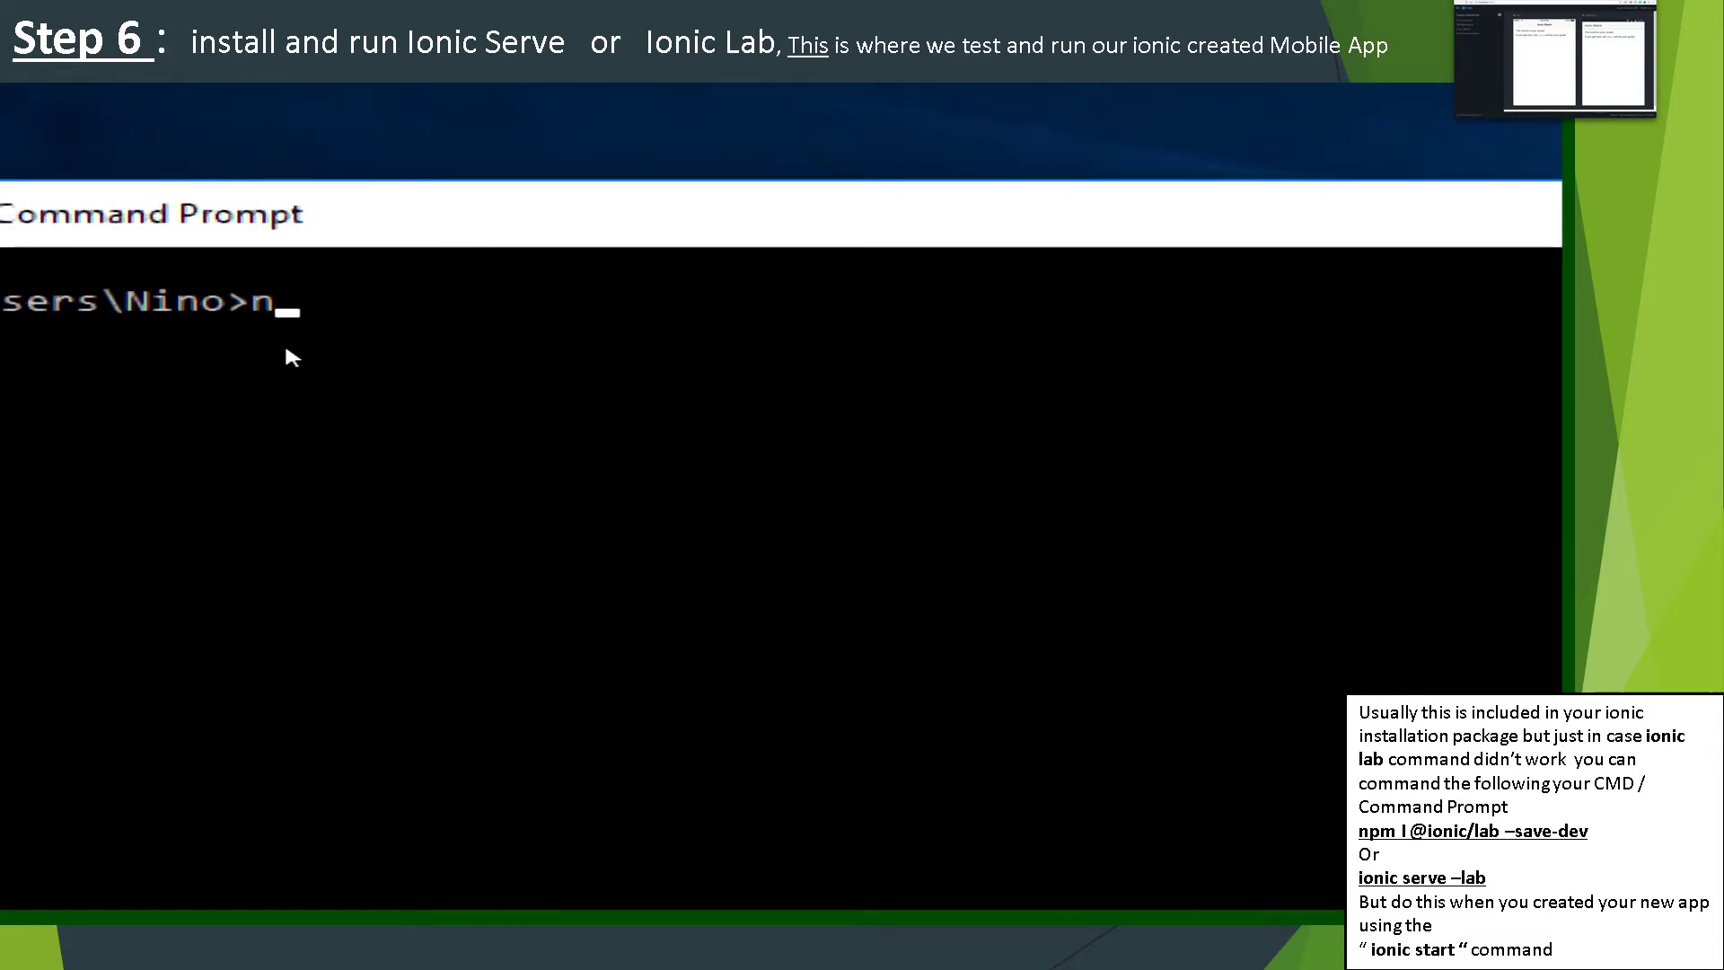
type("pm")
type(" i")
type(" @")
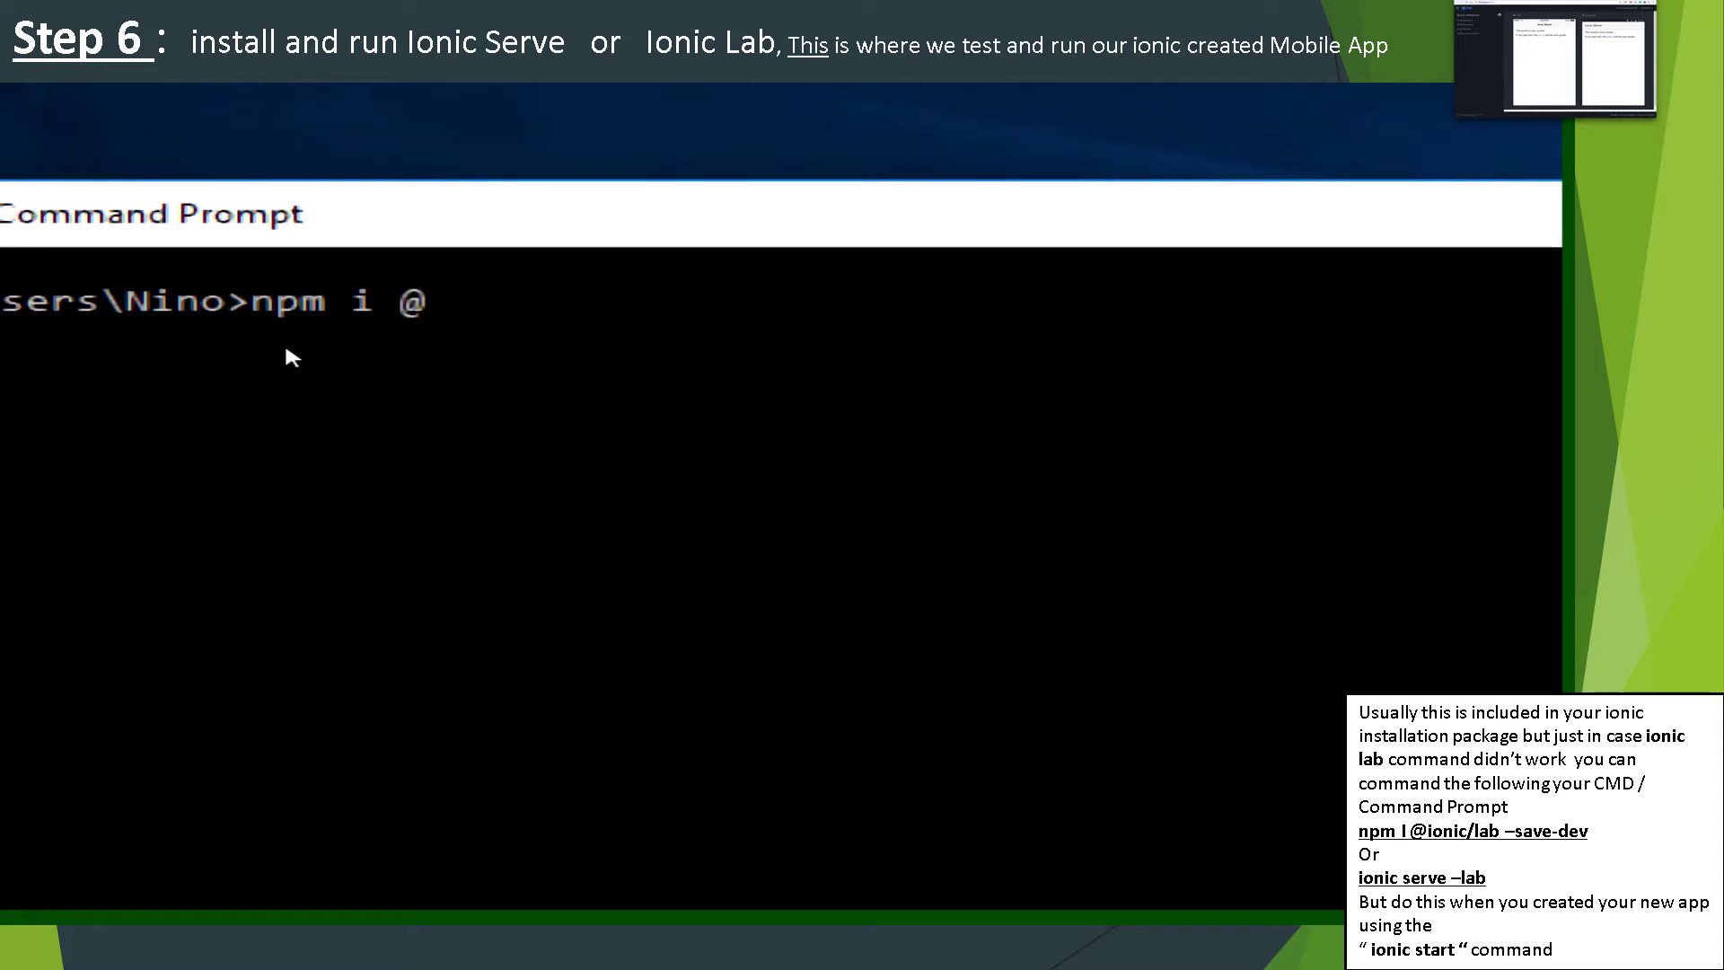
type("ionic")
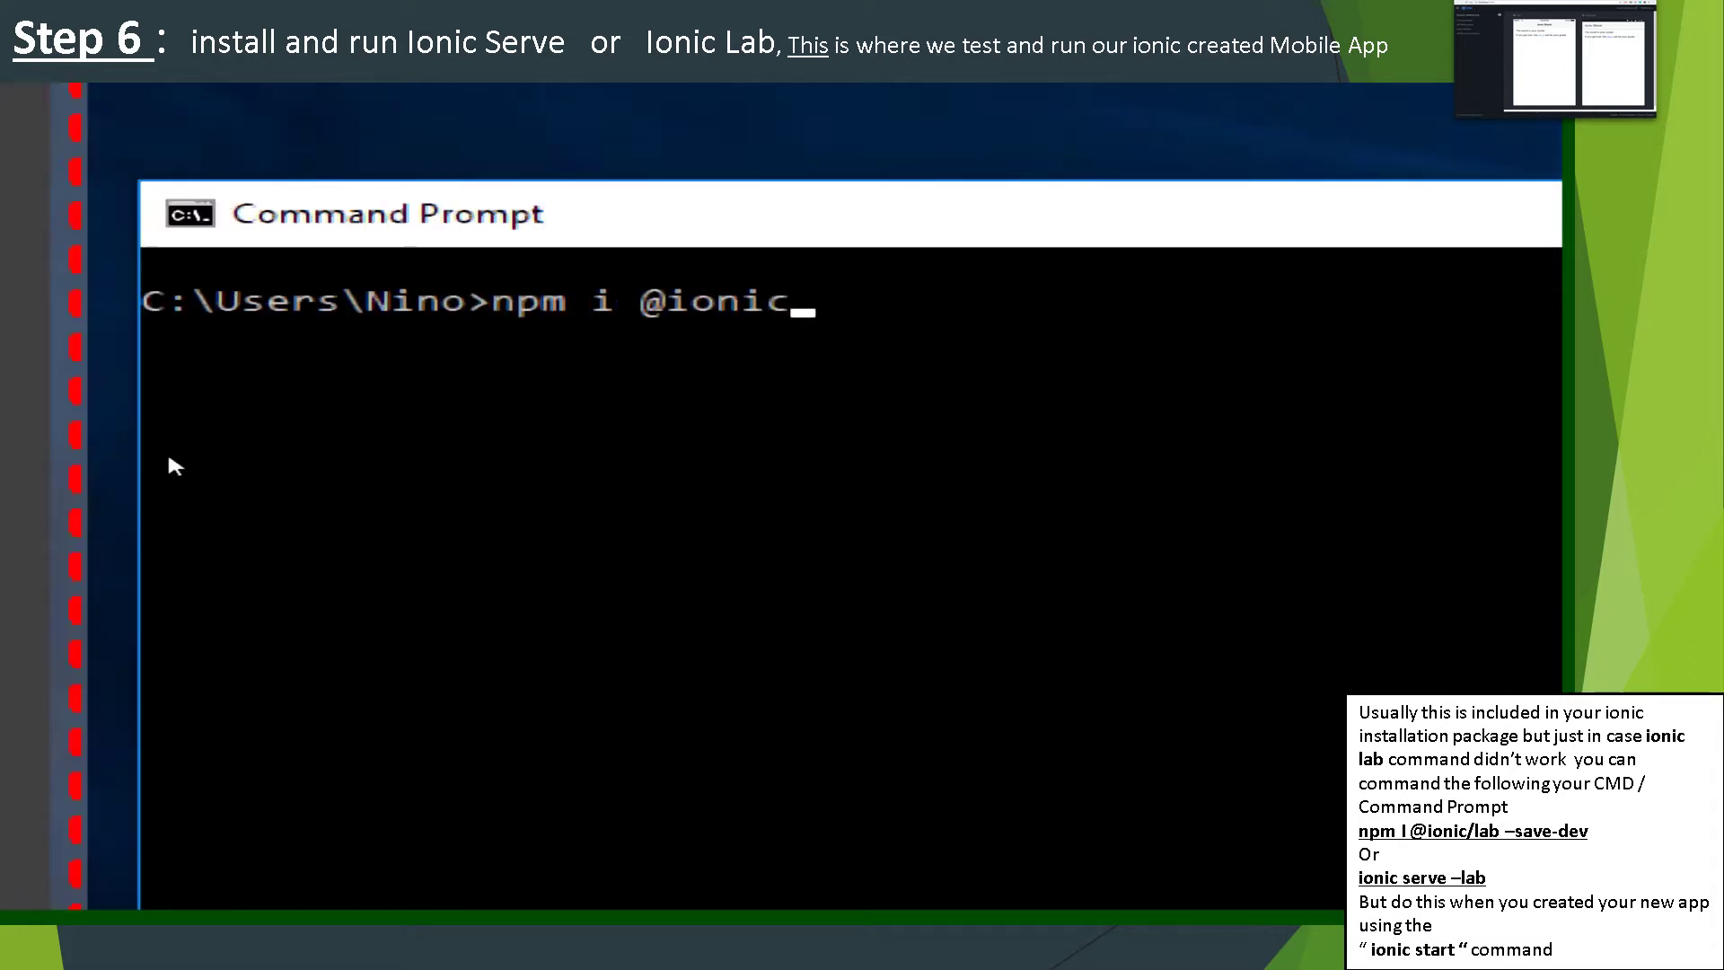
type("/")
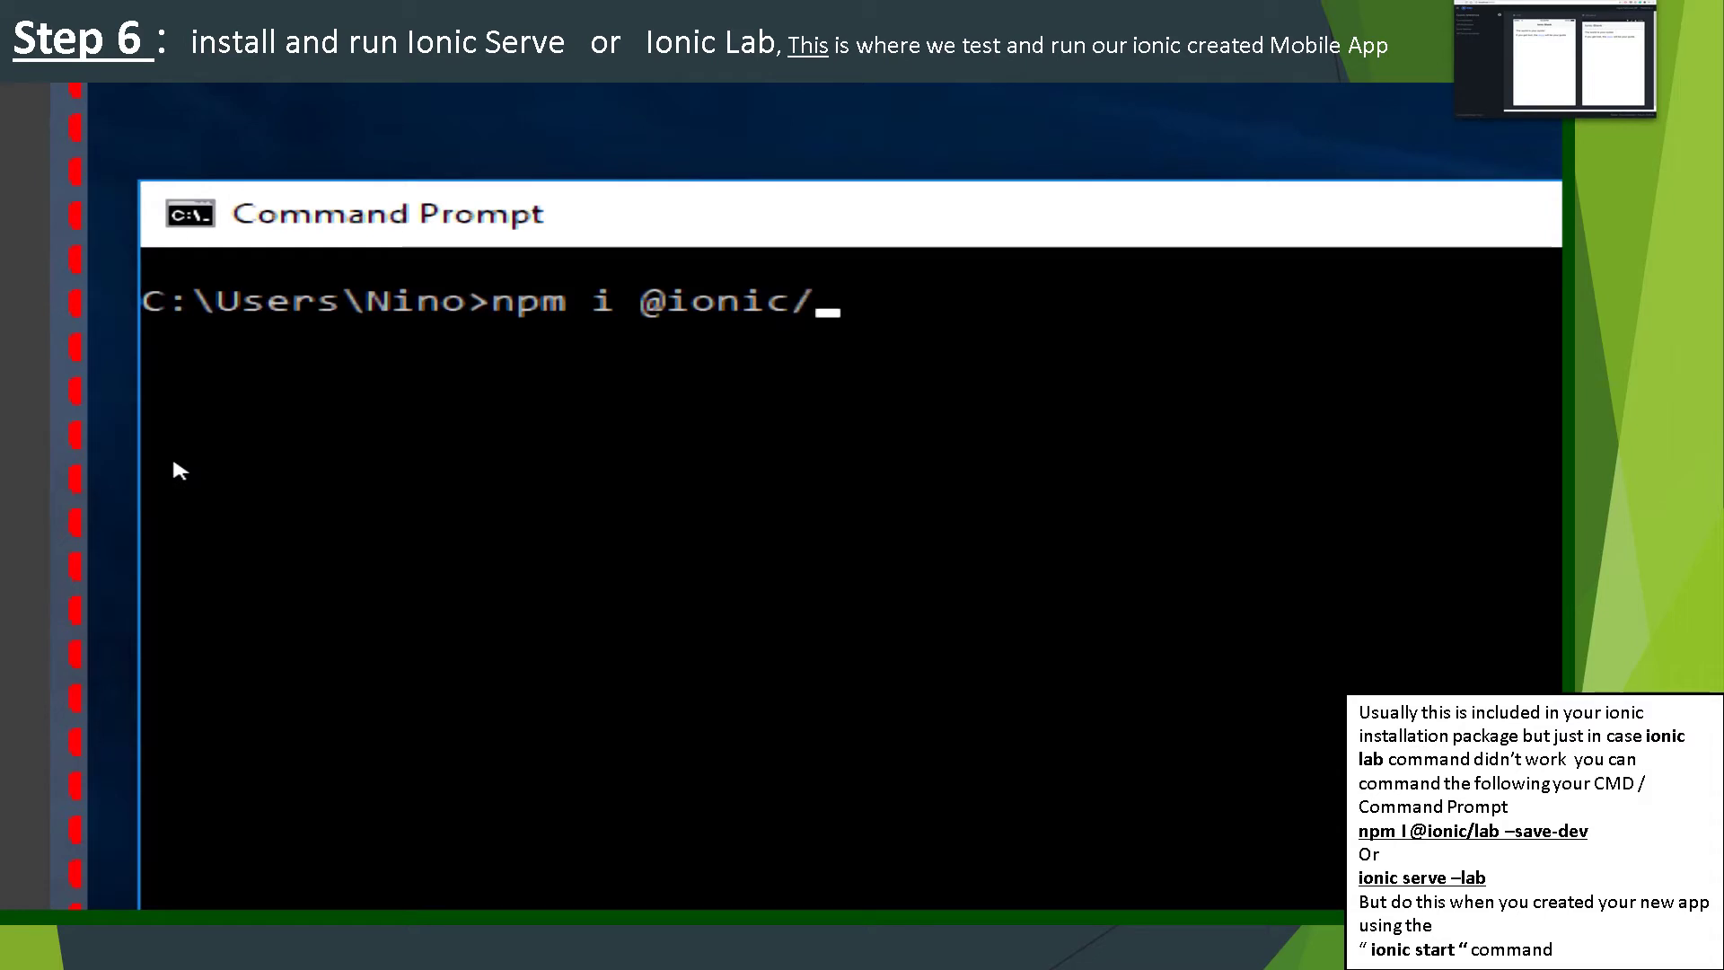
type("lab ")
type("-save")
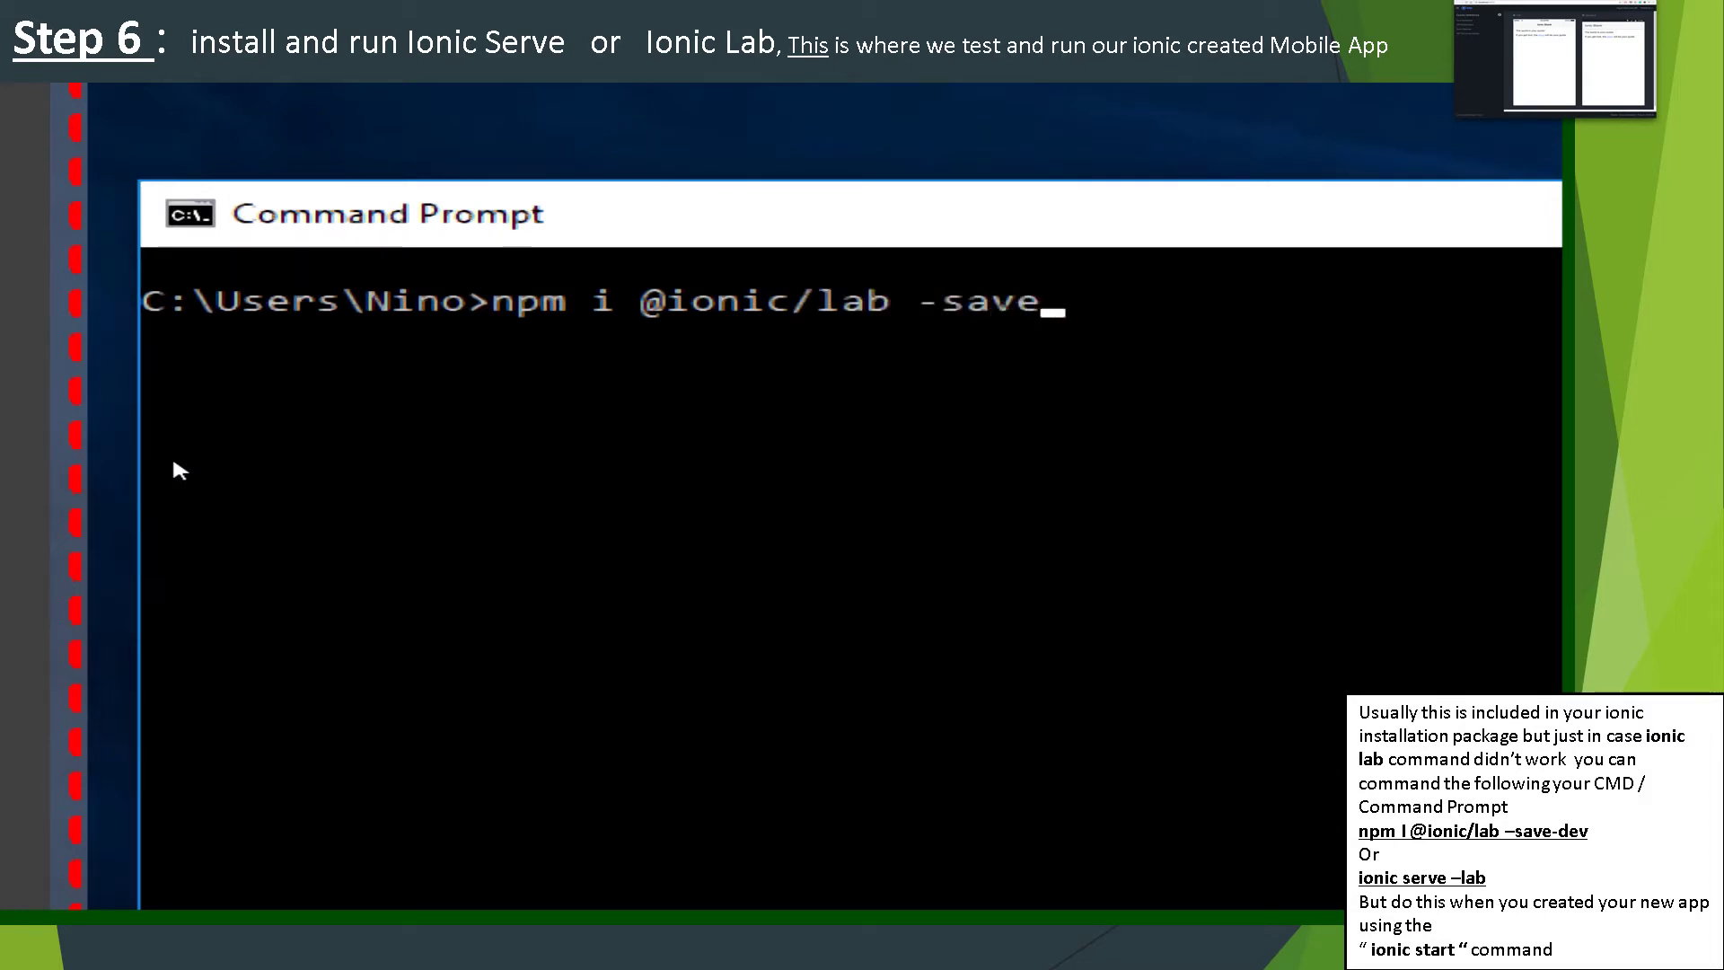
type("-dev")
key("Return")
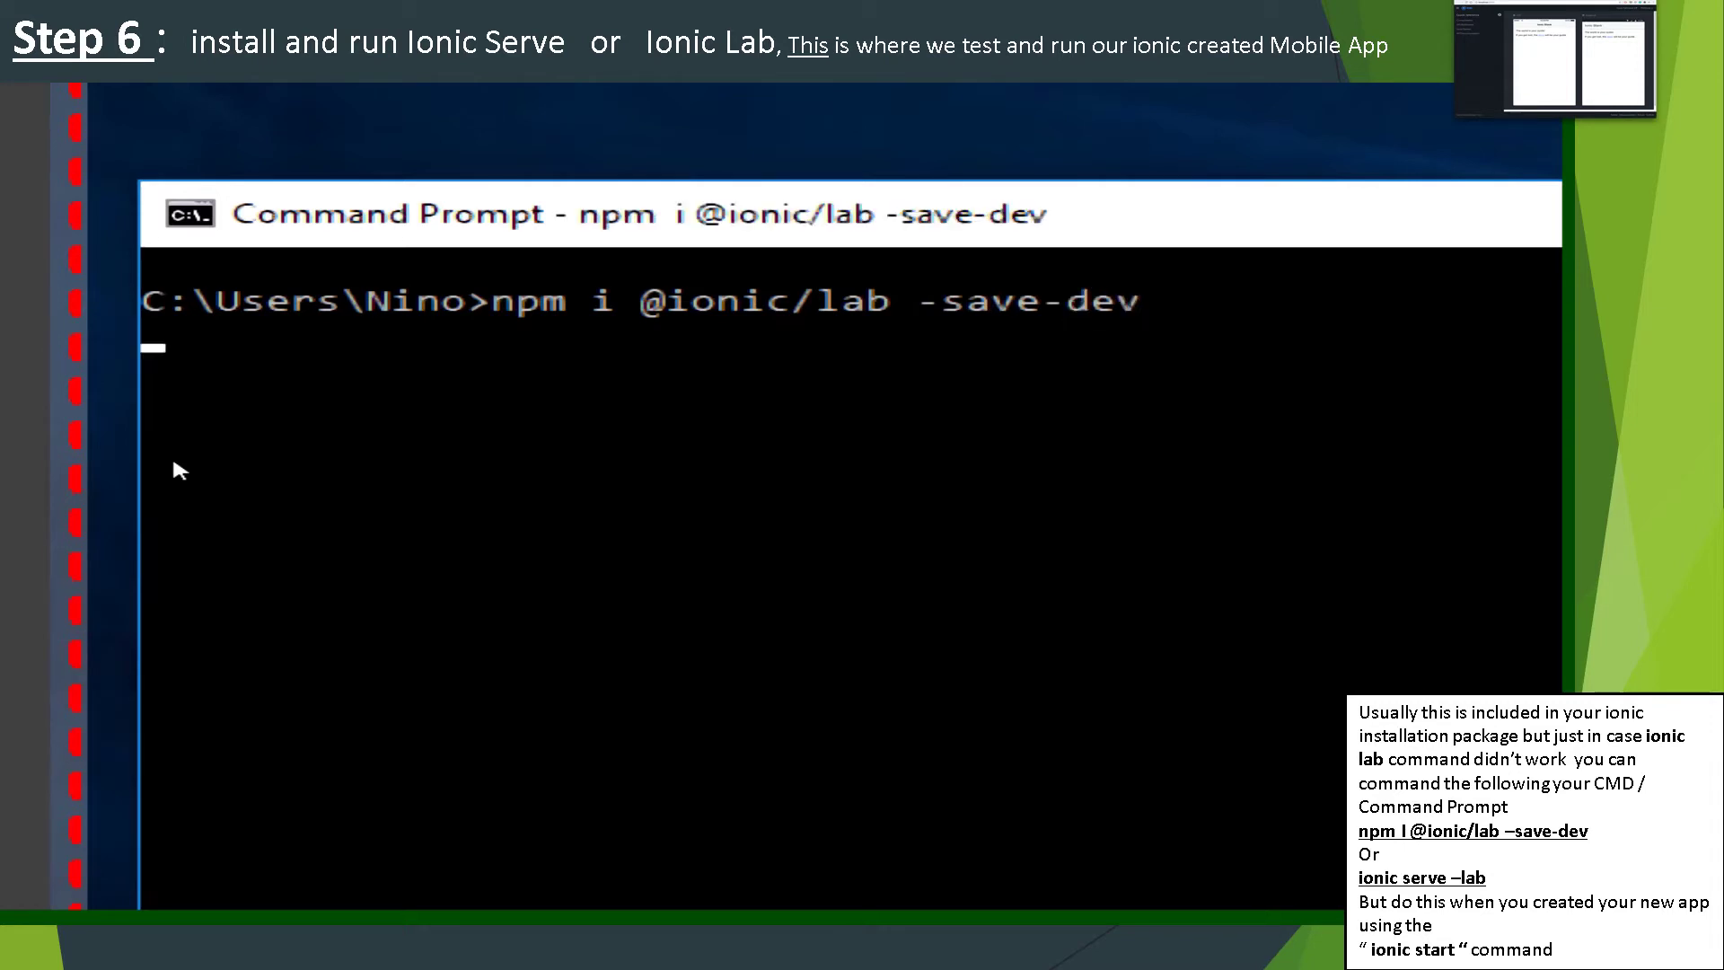